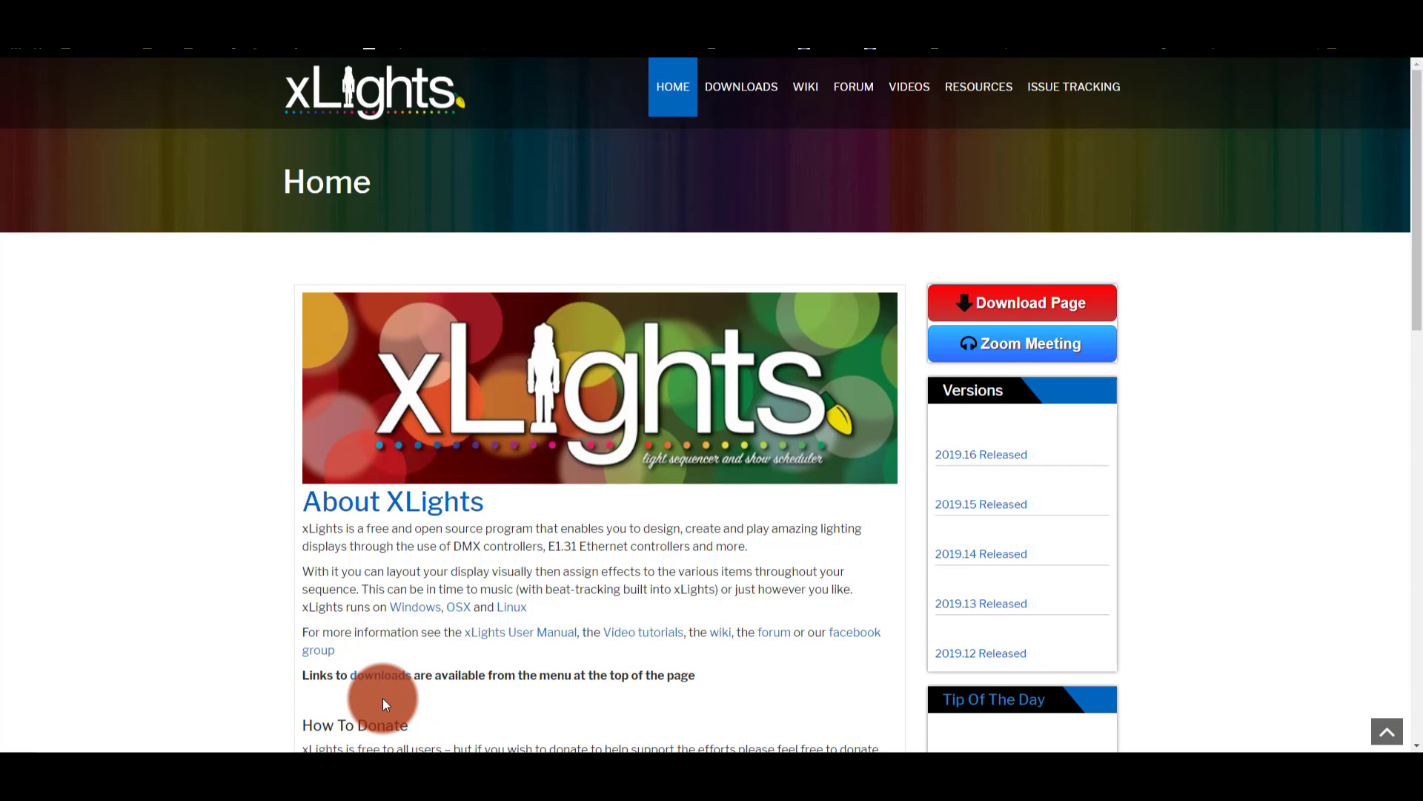
# Browse the xLights home page and read the About xLights introduction
pyautogui.scroll(-10, 818, 227)
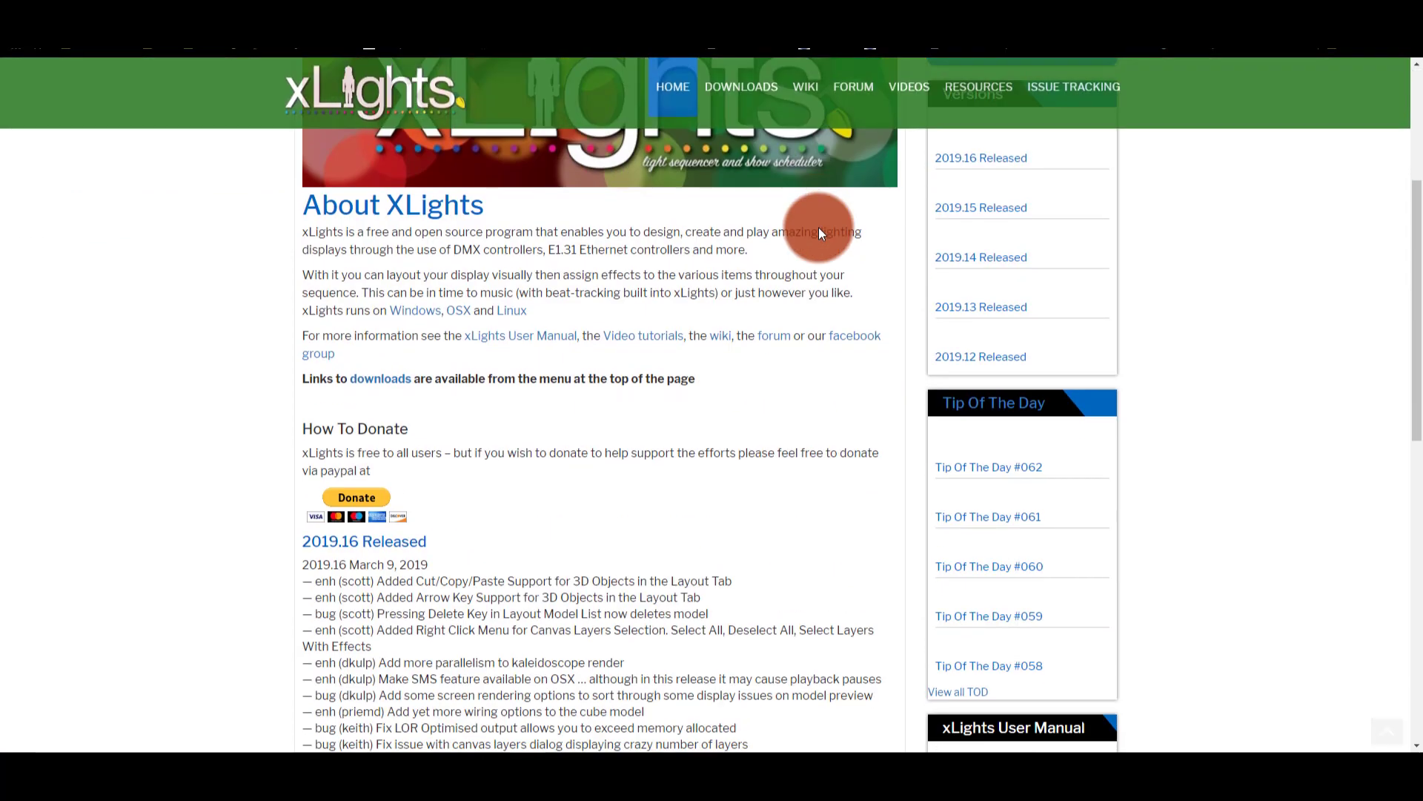
pyautogui.scroll(3, 819, 227)
pyautogui.scroll(-10, 819, 227)
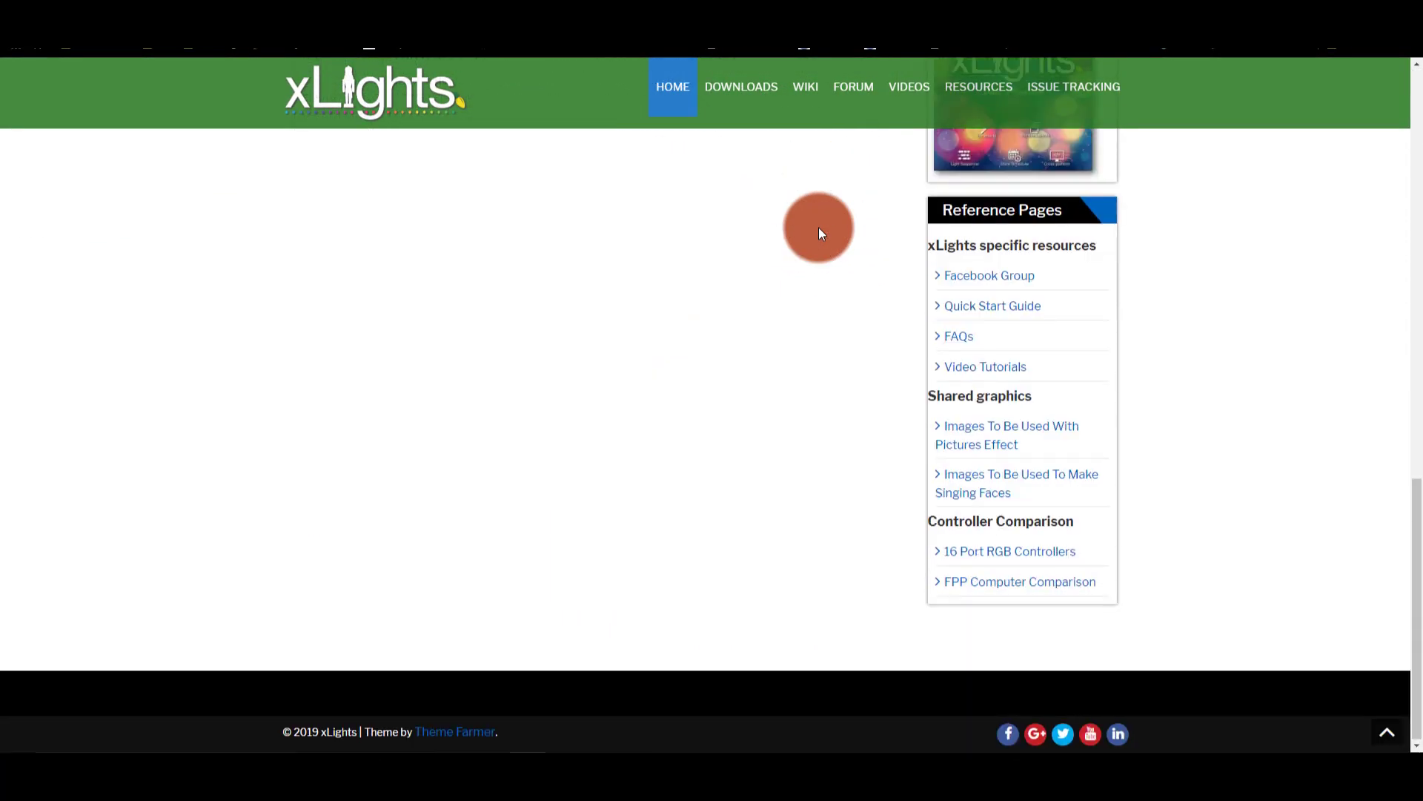
pyautogui.press('Home')
pyautogui.scroll(-1, 819, 226)
pyautogui.scroll(1, 818, 227)
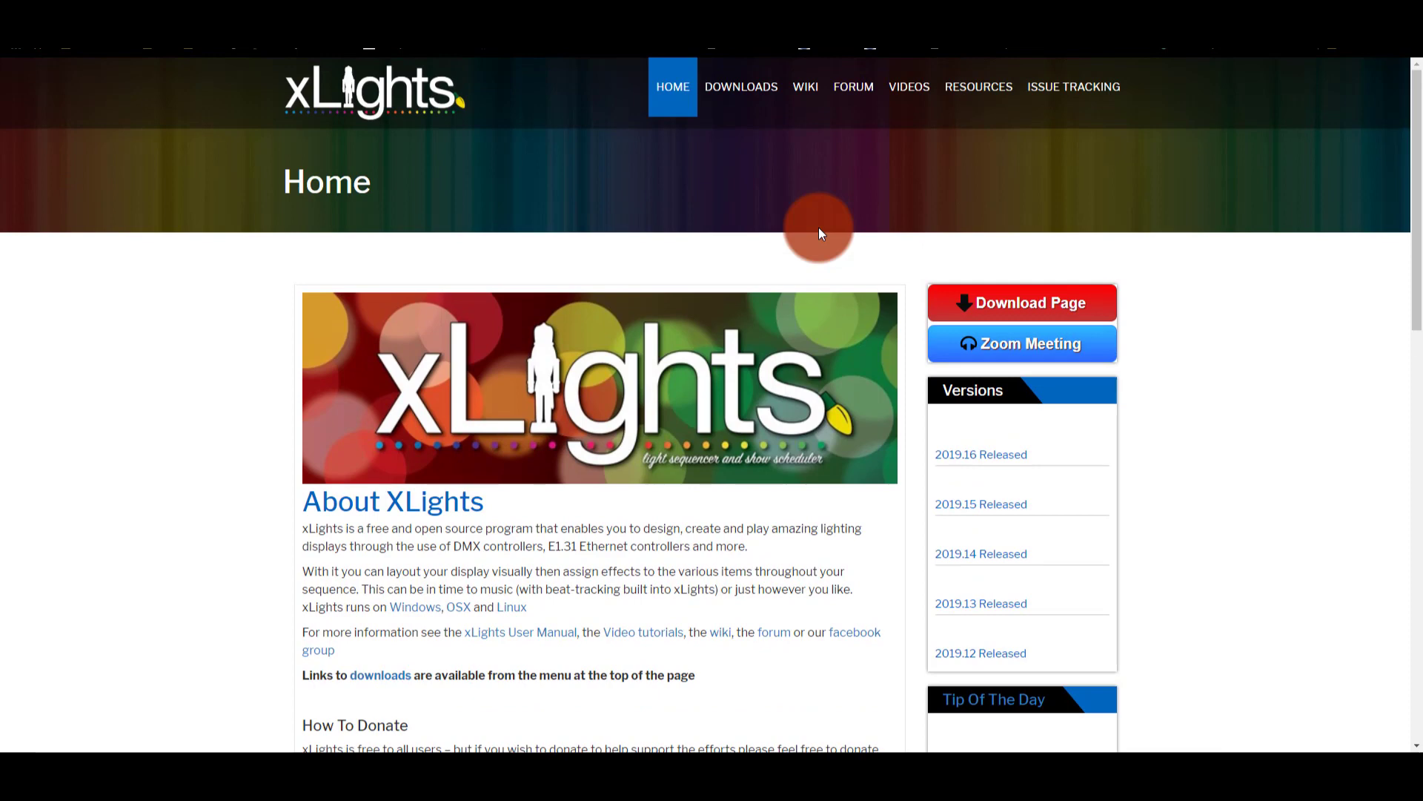
pyautogui.moveTo(819, 227); pyautogui.dragTo(812, 629)
pyautogui.click(773, 593)
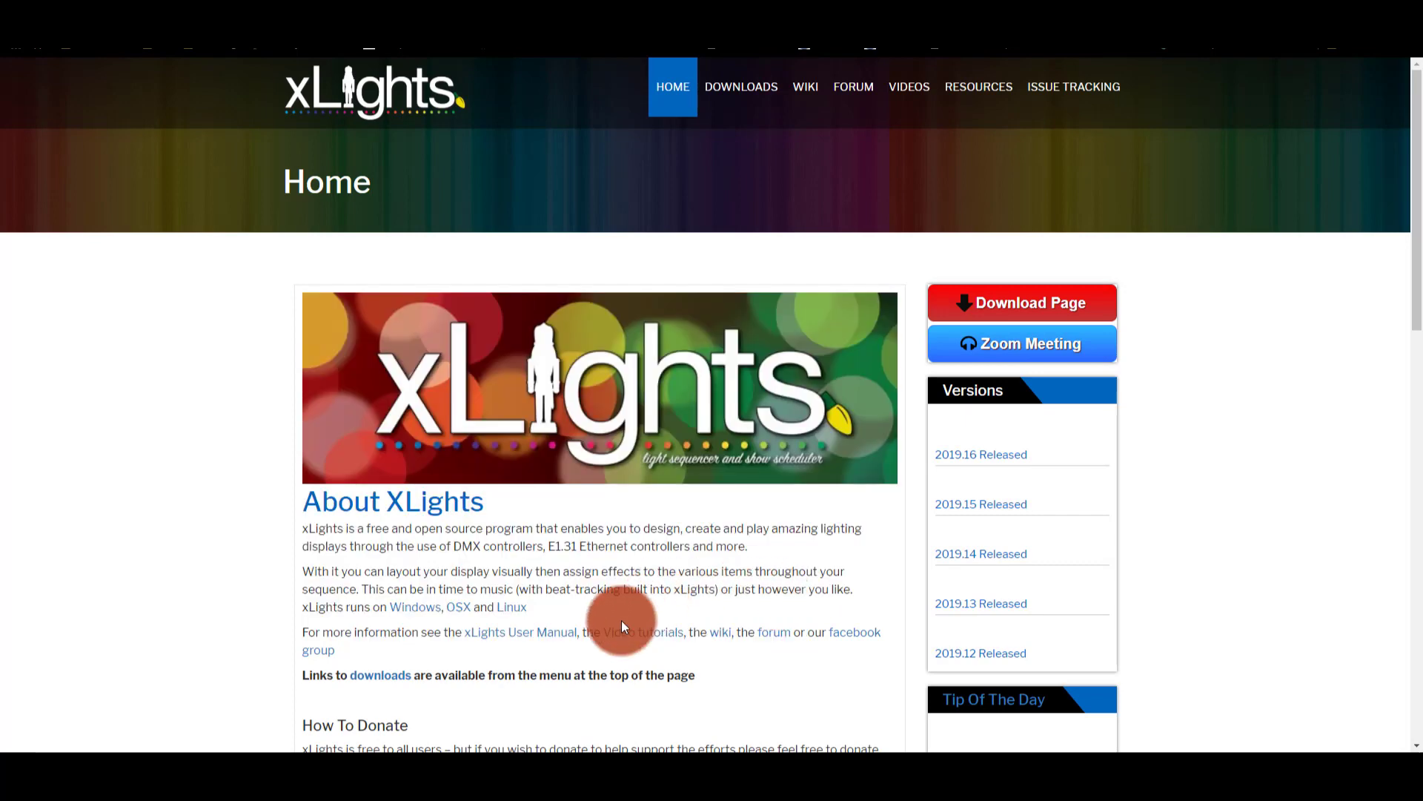
# On the Downloads page, download the Windows 64-bit xLights 2019.16 installer
pyautogui.click(718, 91)
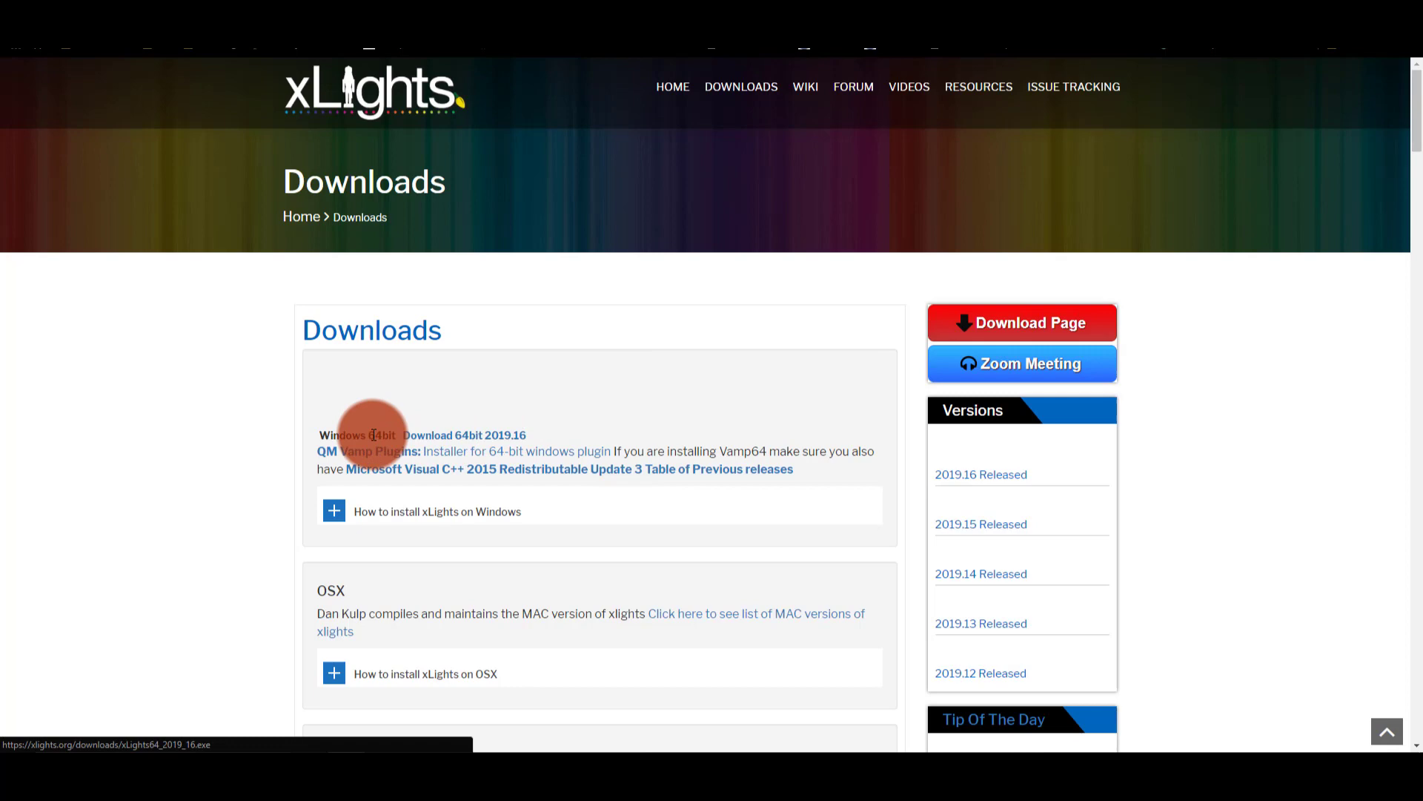
pyautogui.click(437, 445)
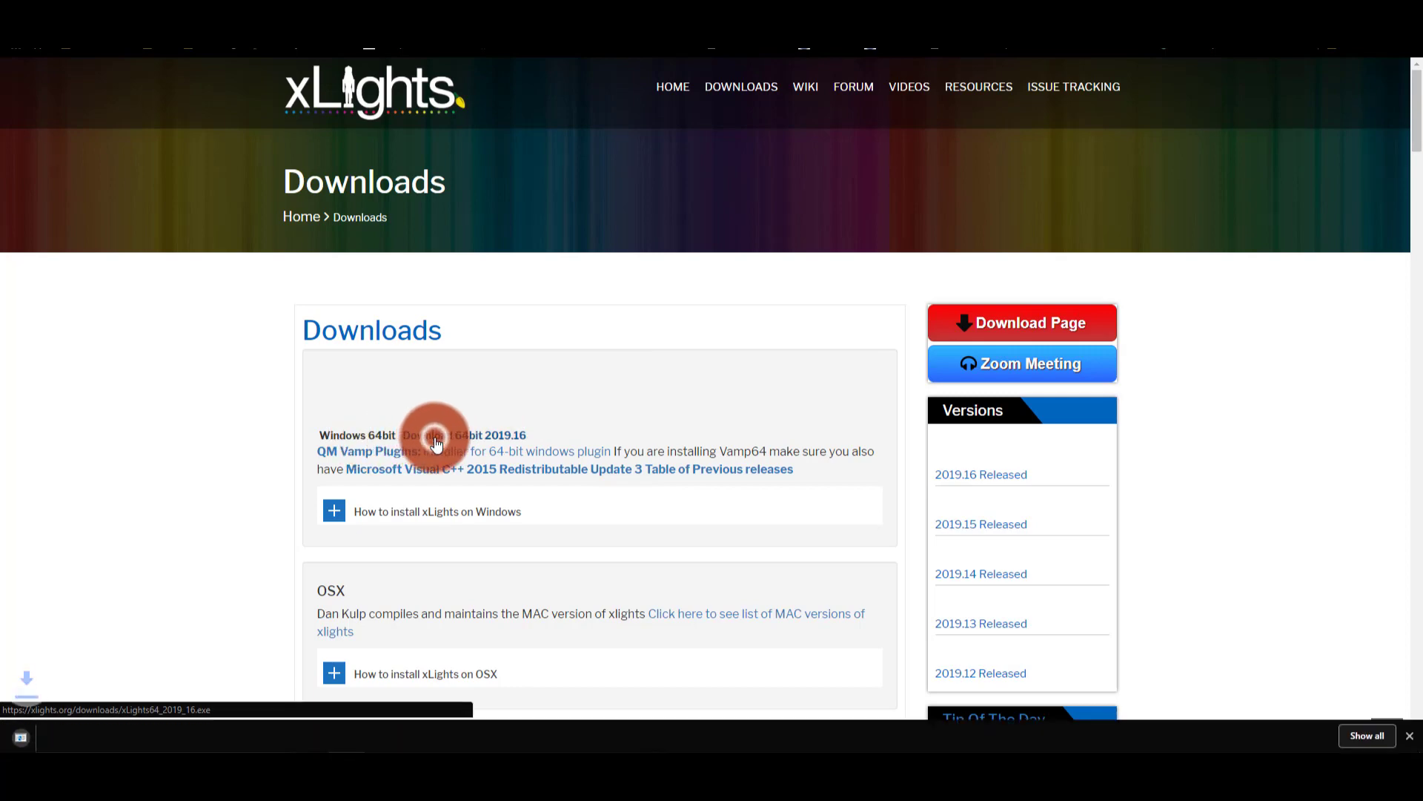
pyautogui.click(331, 515)
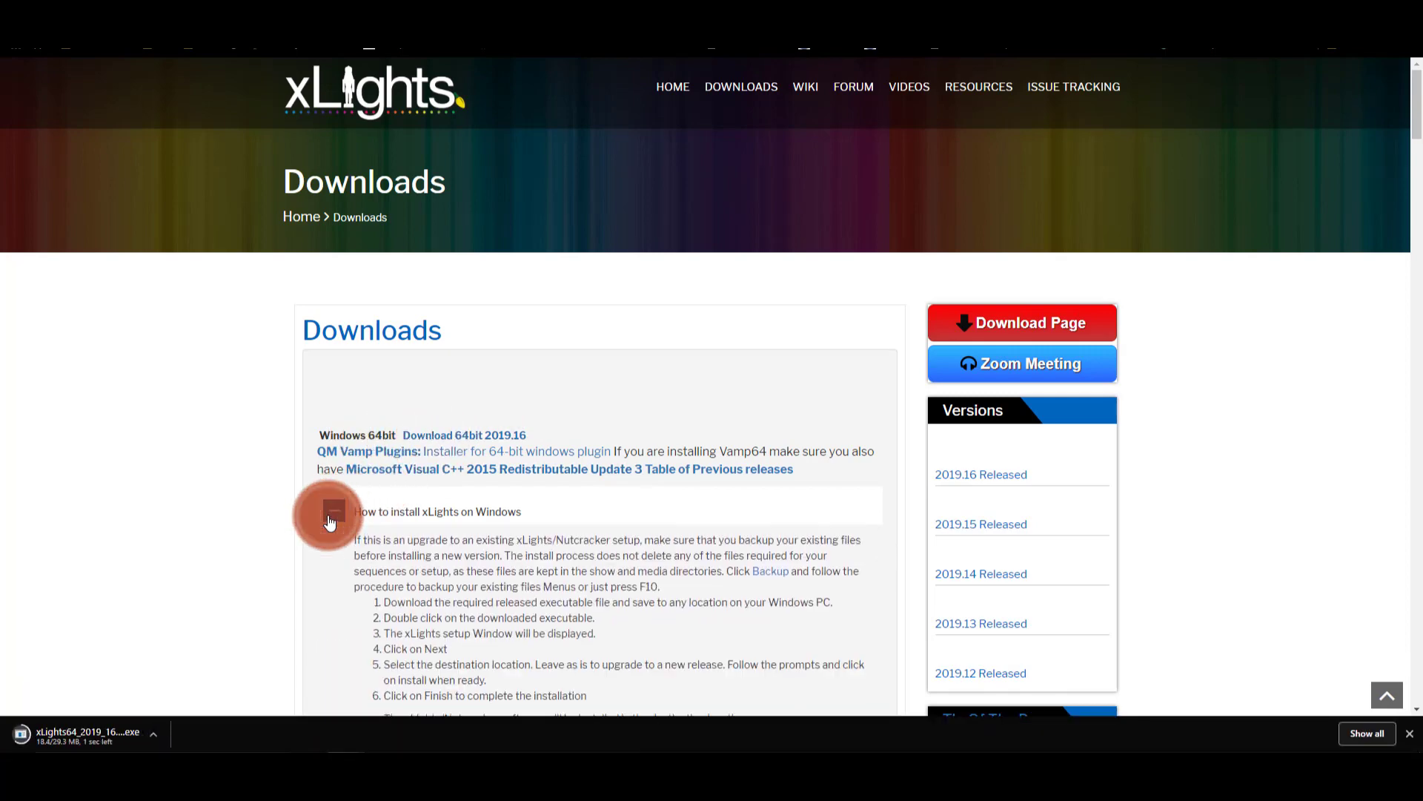
pyautogui.click(330, 517)
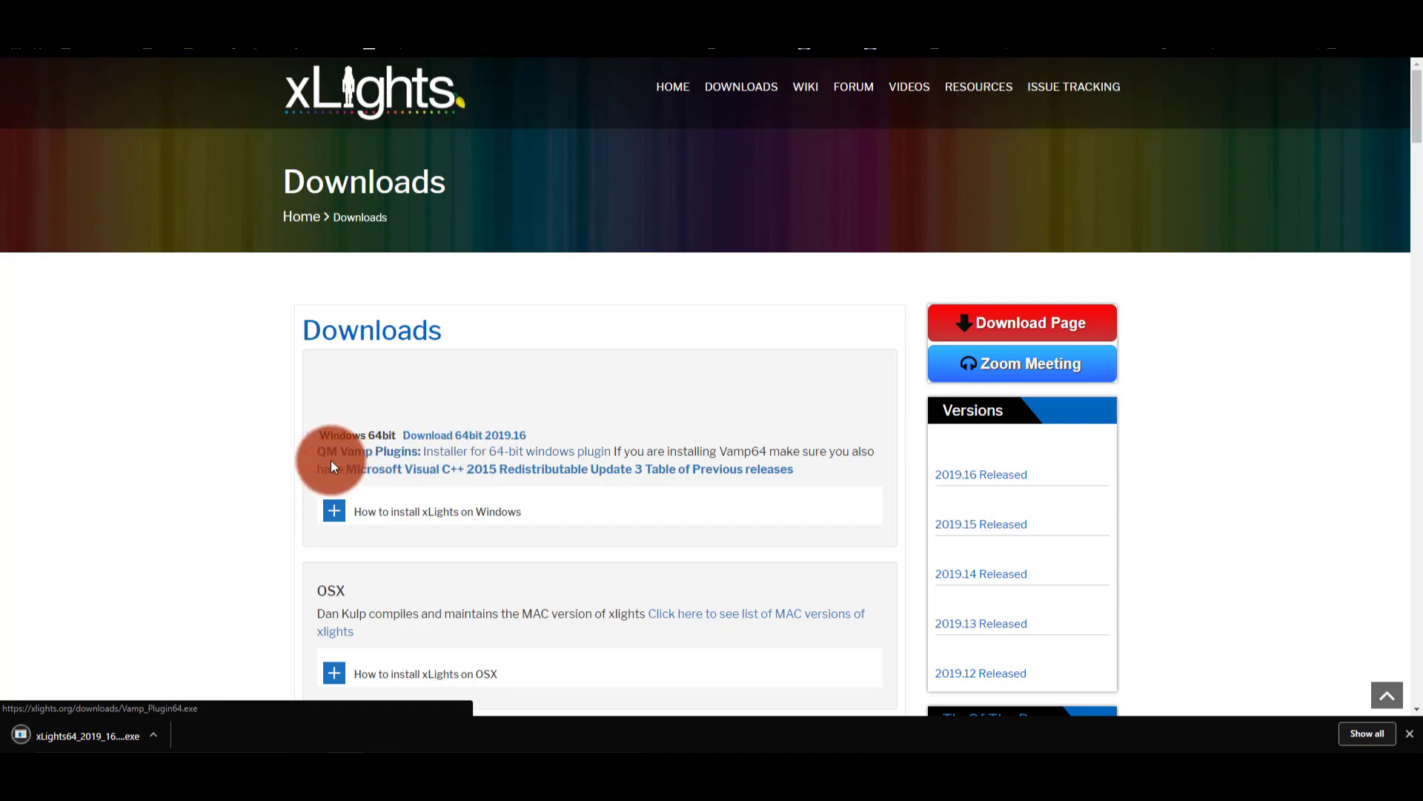
# Download the QM Vamp Plugins installer for 64-bit Windows
pyautogui.moveTo(304, 452); pyautogui.dragTo(664, 448)
pyautogui.click(664, 448)
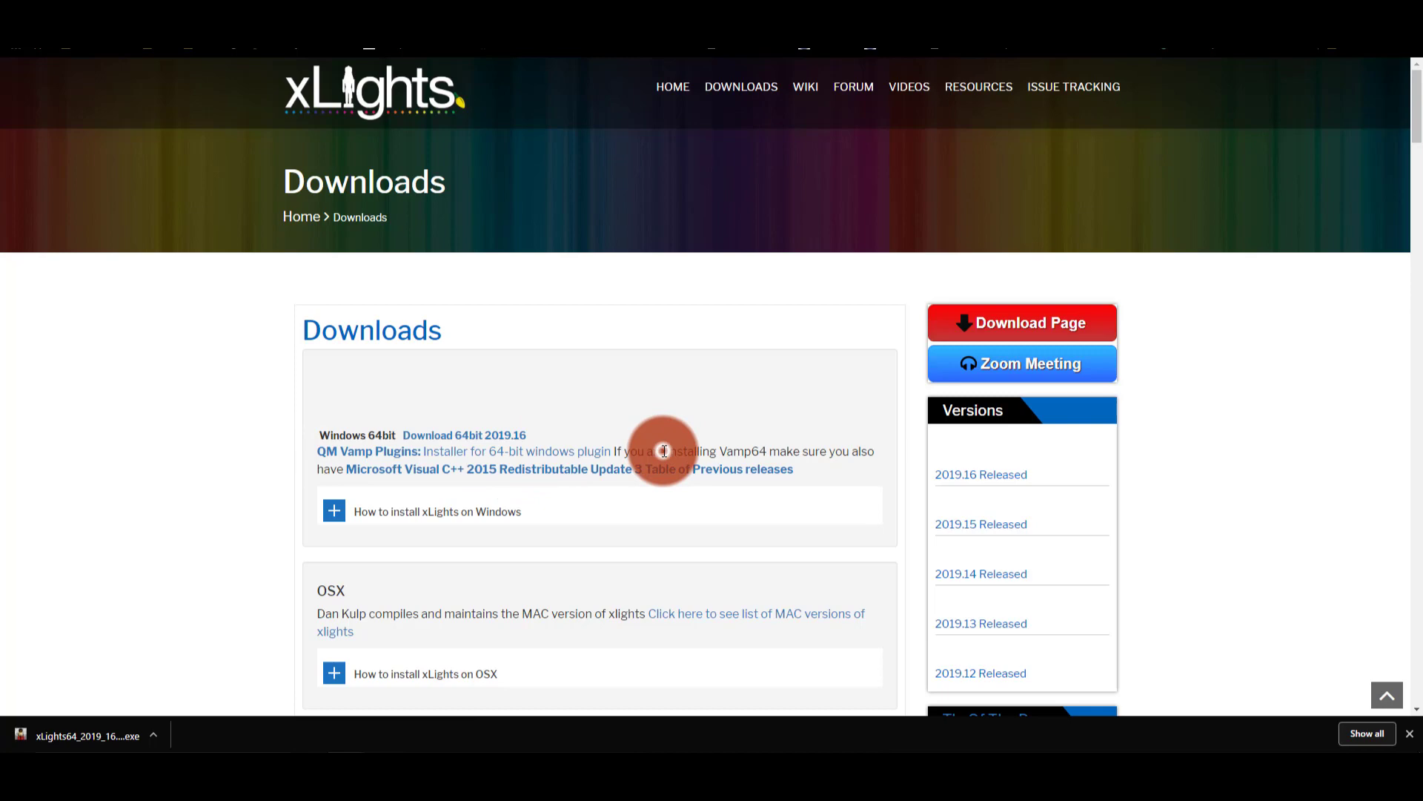
pyautogui.click(556, 452)
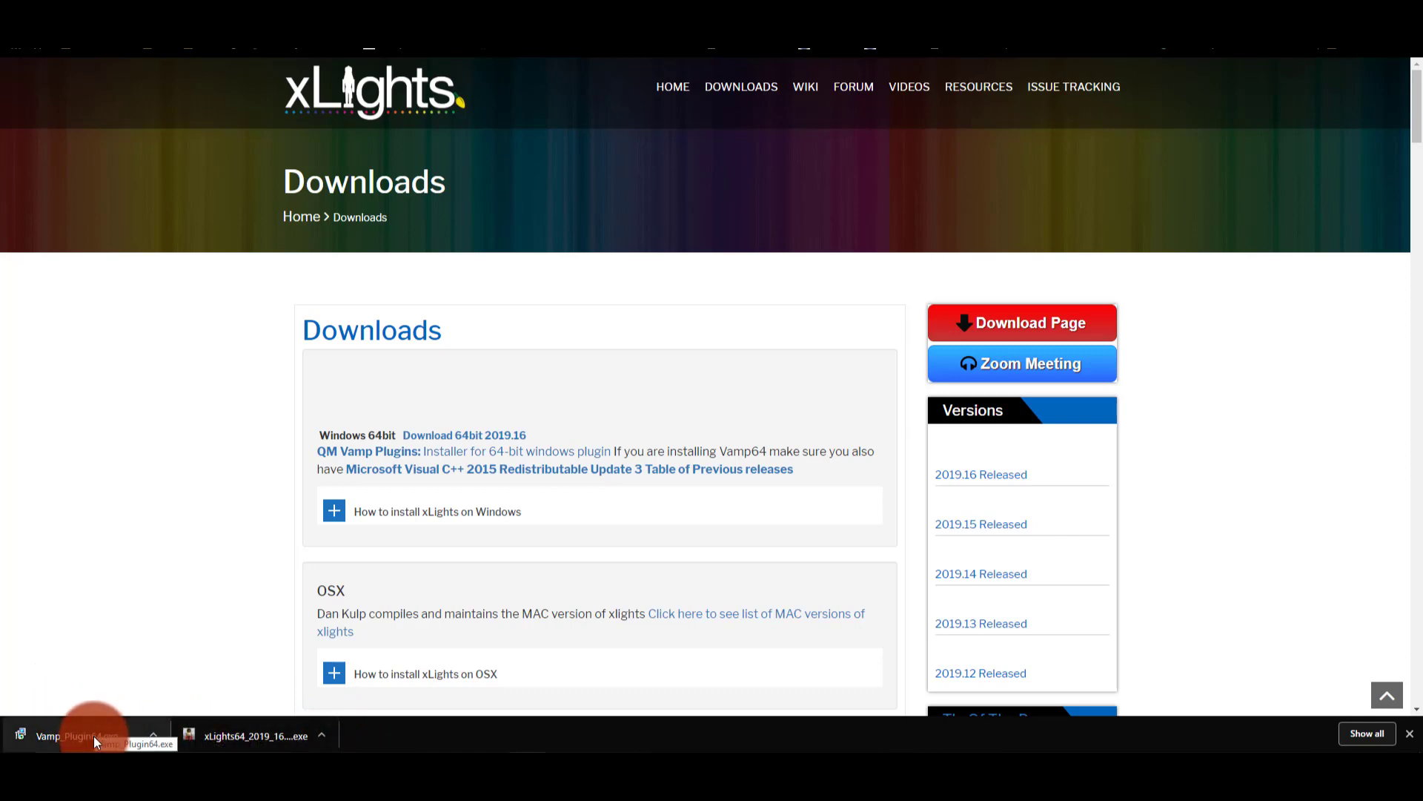
# Run the downloaded xLights installer, allowing it past the Windows protection warning
pyautogui.click(226, 736)
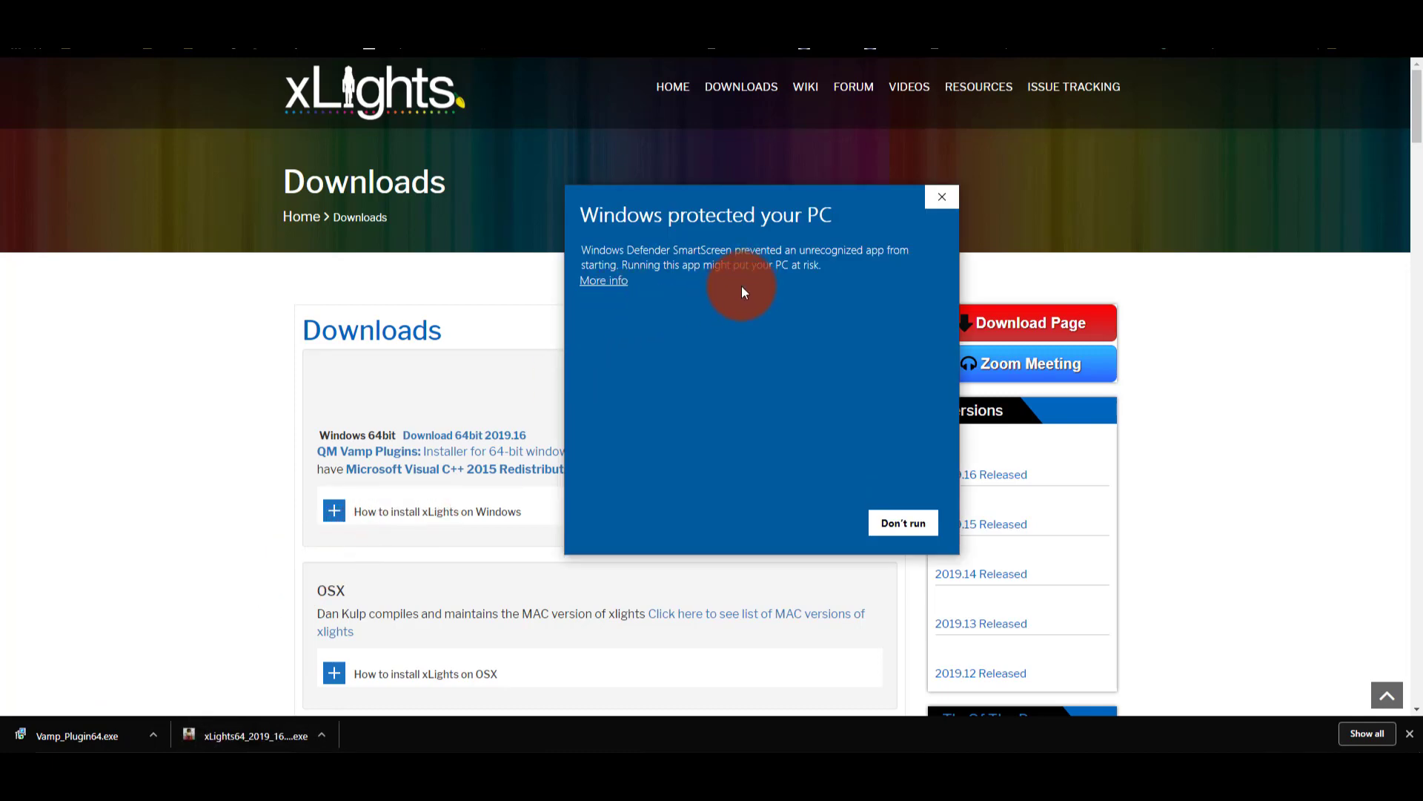
pyautogui.click(610, 285)
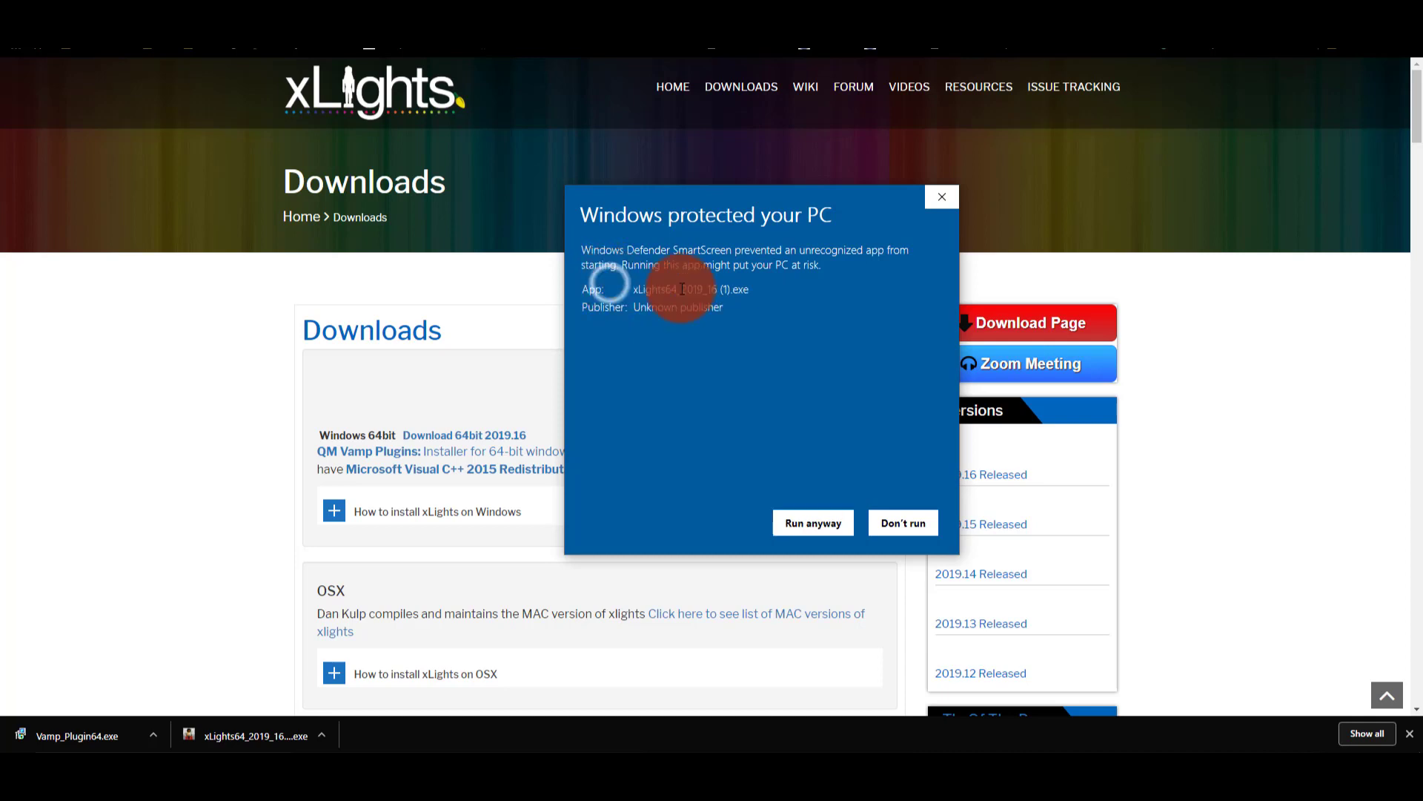
pyautogui.click(811, 523)
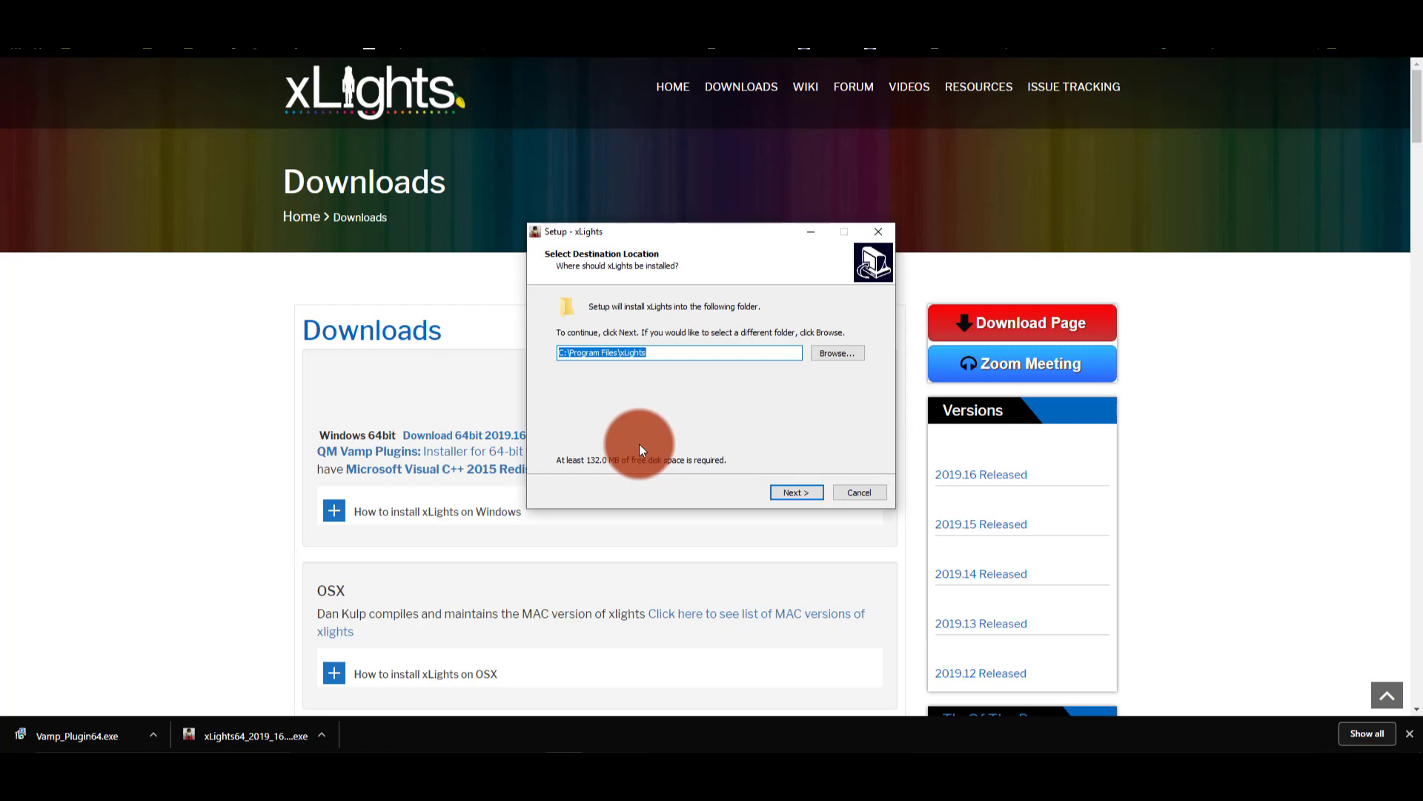
# Install xLights to C:\Program Files\xLights without viewing the README or launching it
pyautogui.click(782, 492)
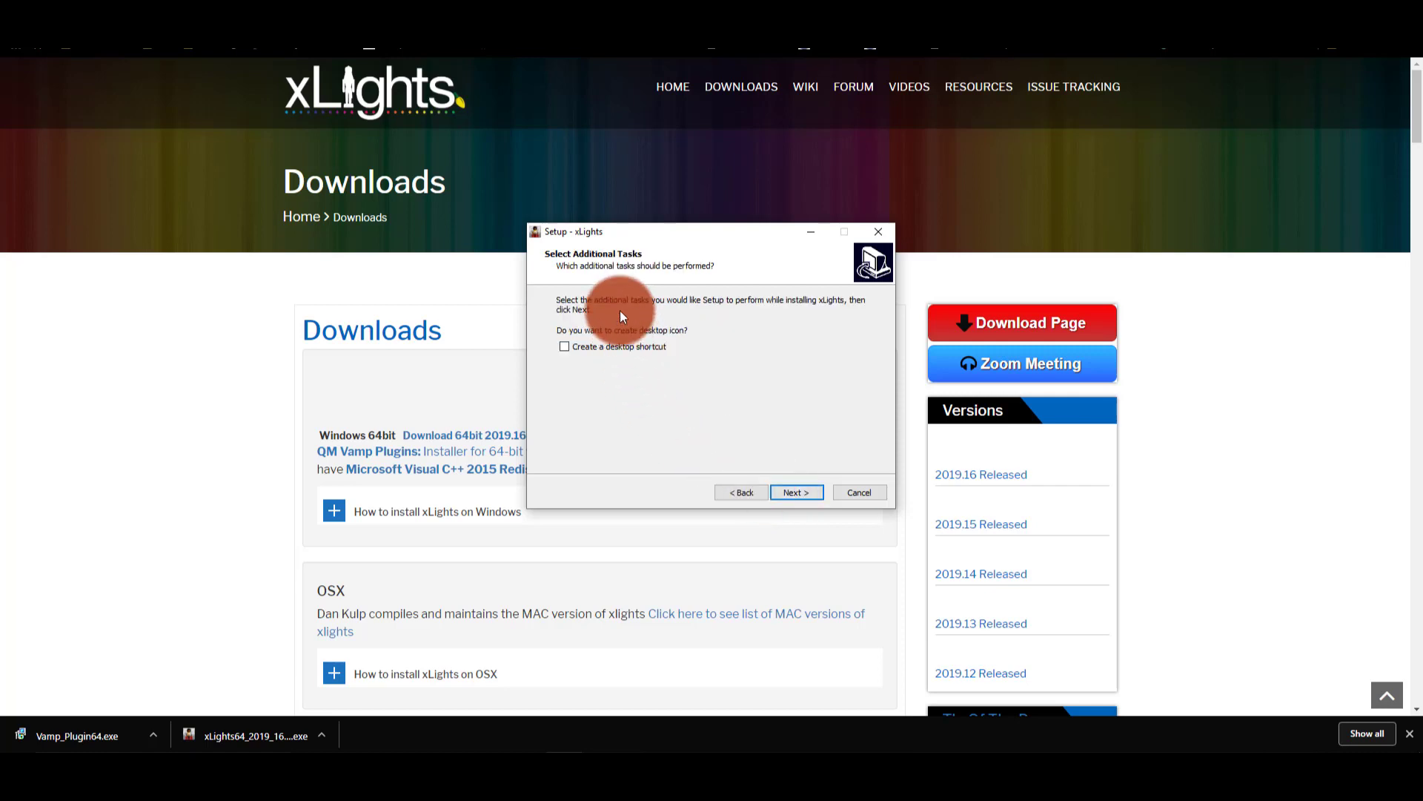
pyautogui.click(800, 494)
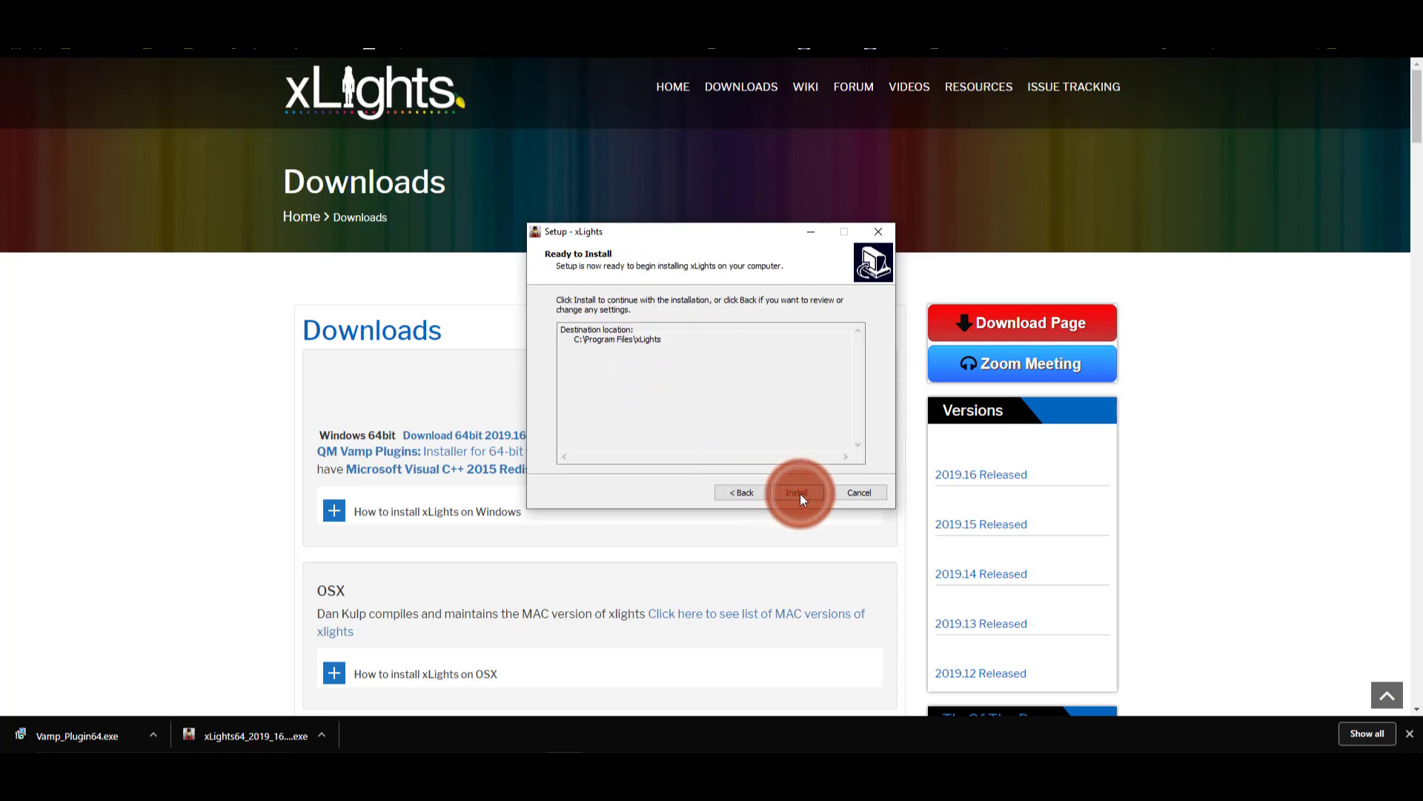
pyautogui.click(799, 492)
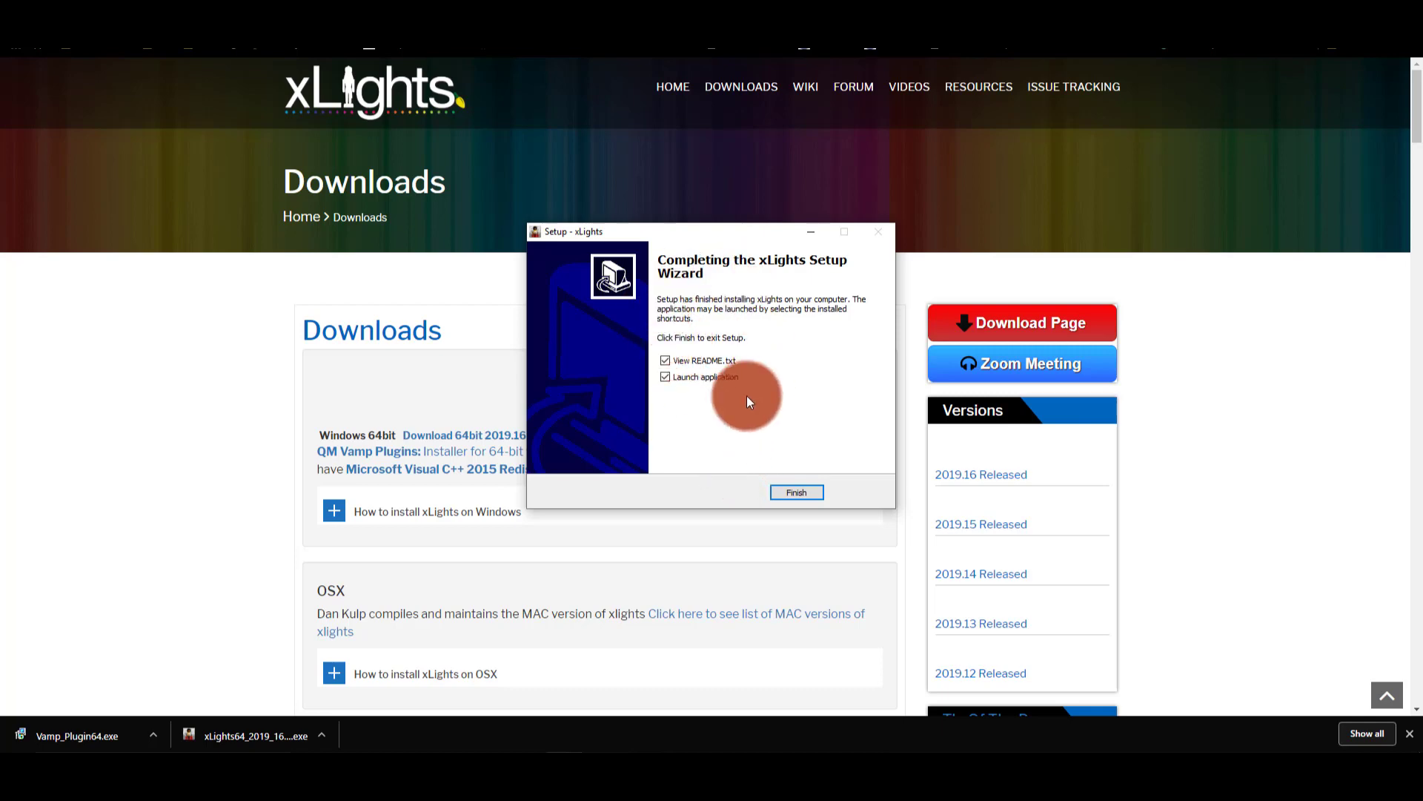
pyautogui.click(707, 384)
pyautogui.click(807, 492)
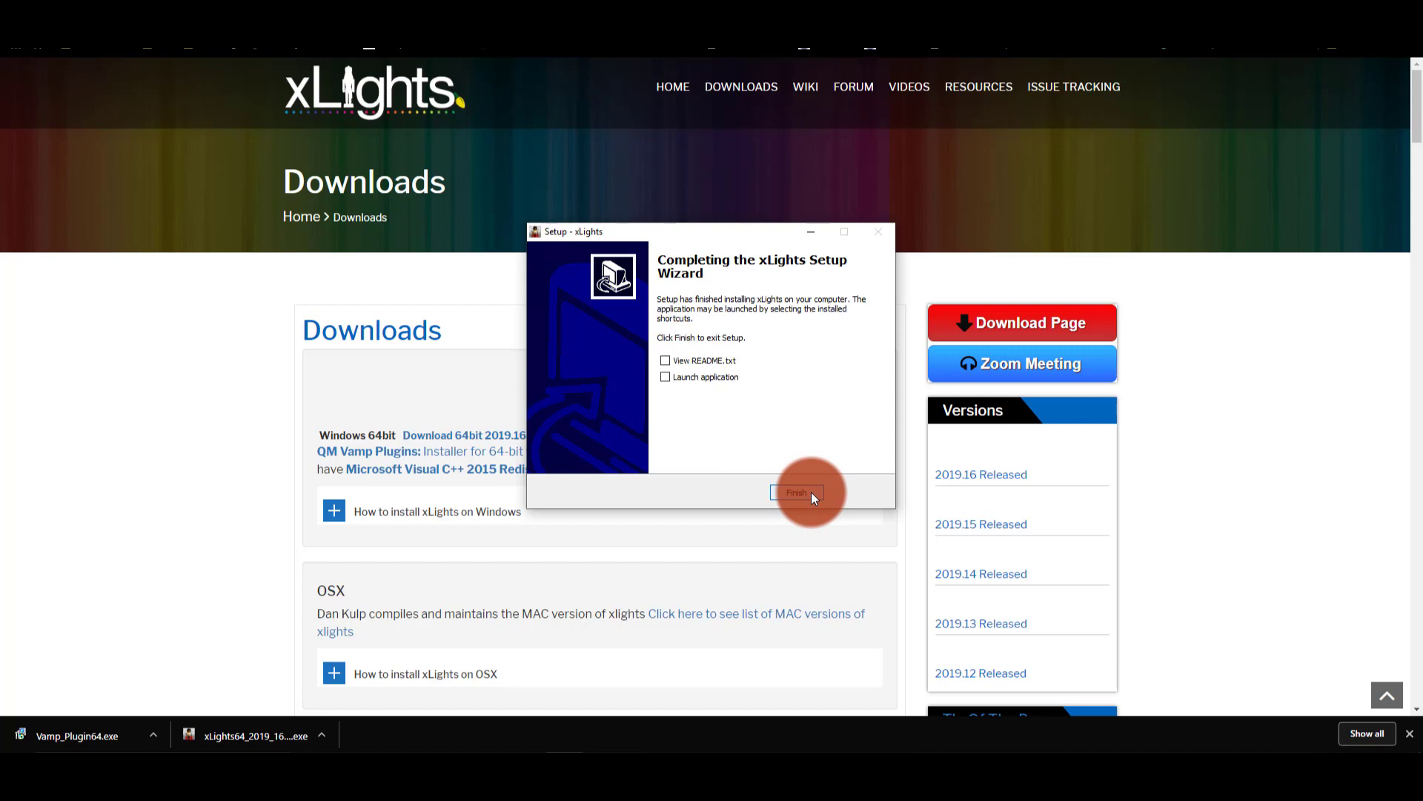
# Run Vamp_Plugin64.exe and install the Vamp plugins to C:\Program Files\Vamp Plugins with default settings
pyautogui.click(109, 736)
pyautogui.click(433, 510)
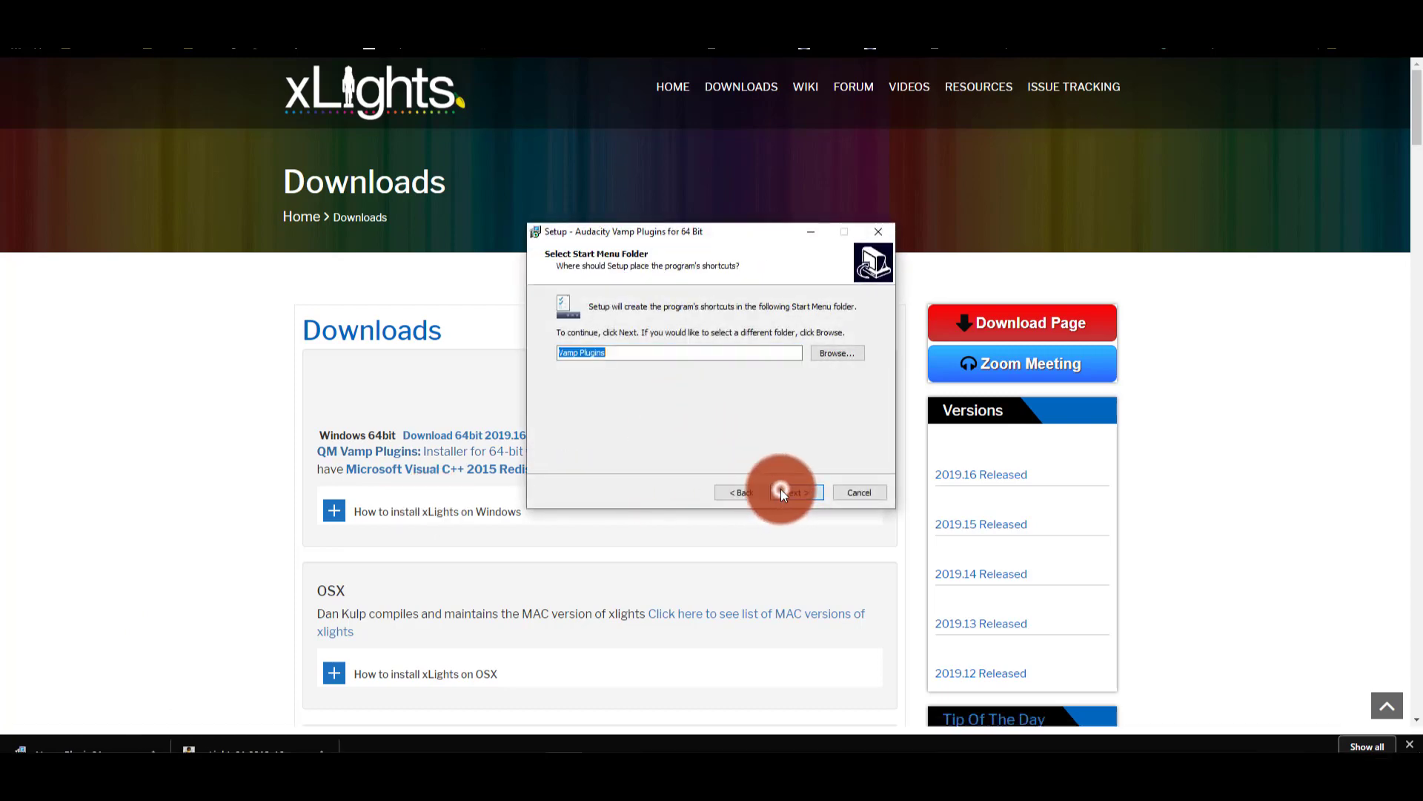
pyautogui.click(780, 488)
pyautogui.click(781, 487)
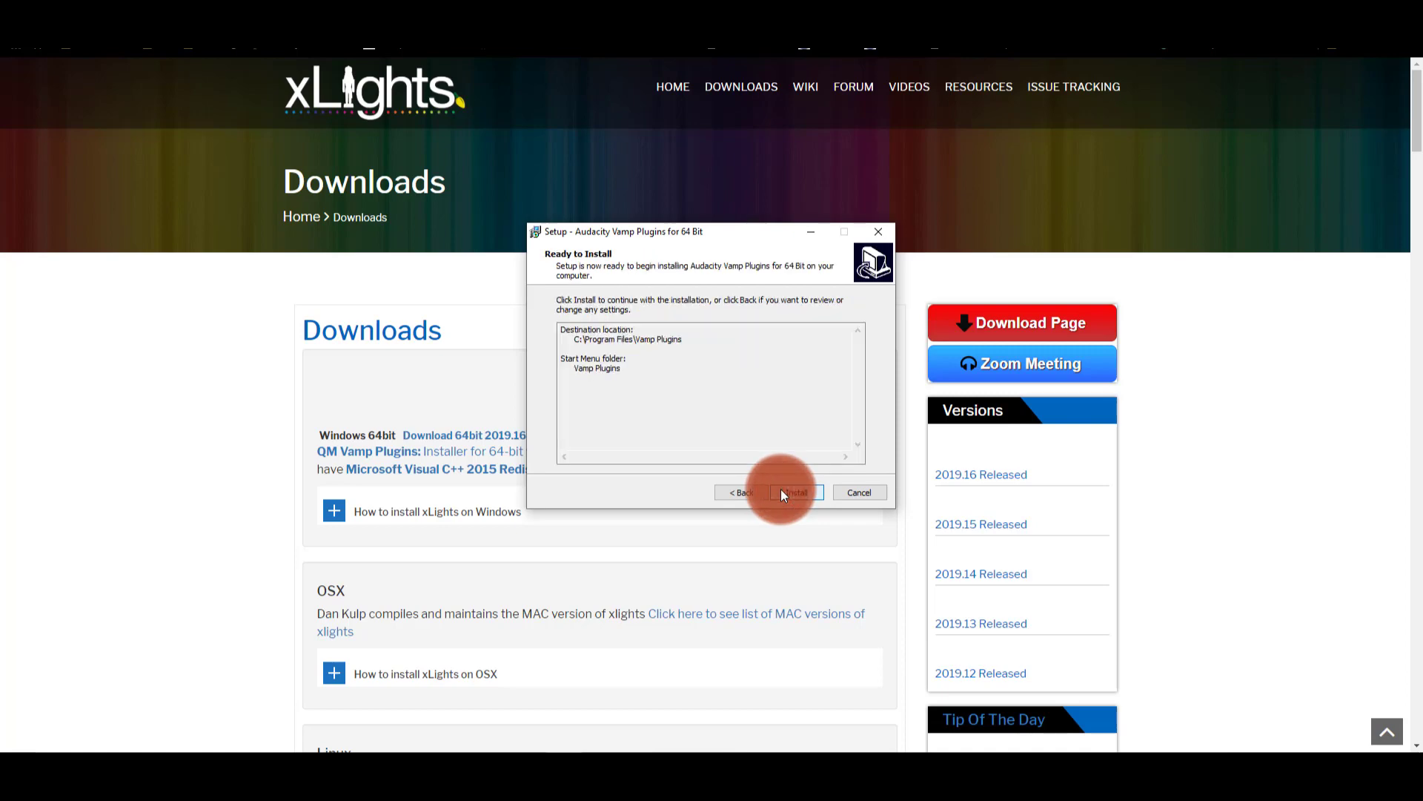
pyautogui.click(780, 490)
pyautogui.click(661, 233)
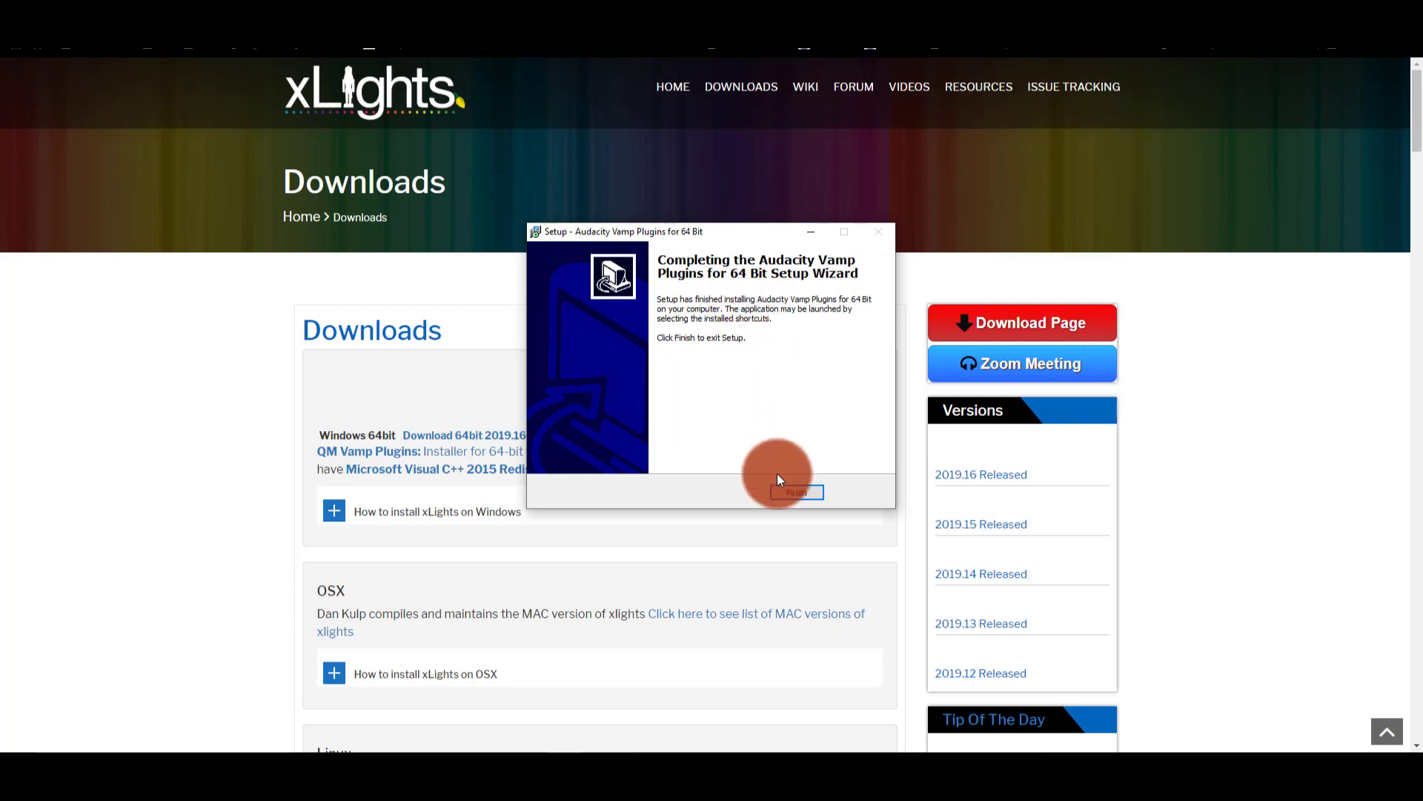
pyautogui.click(788, 491)
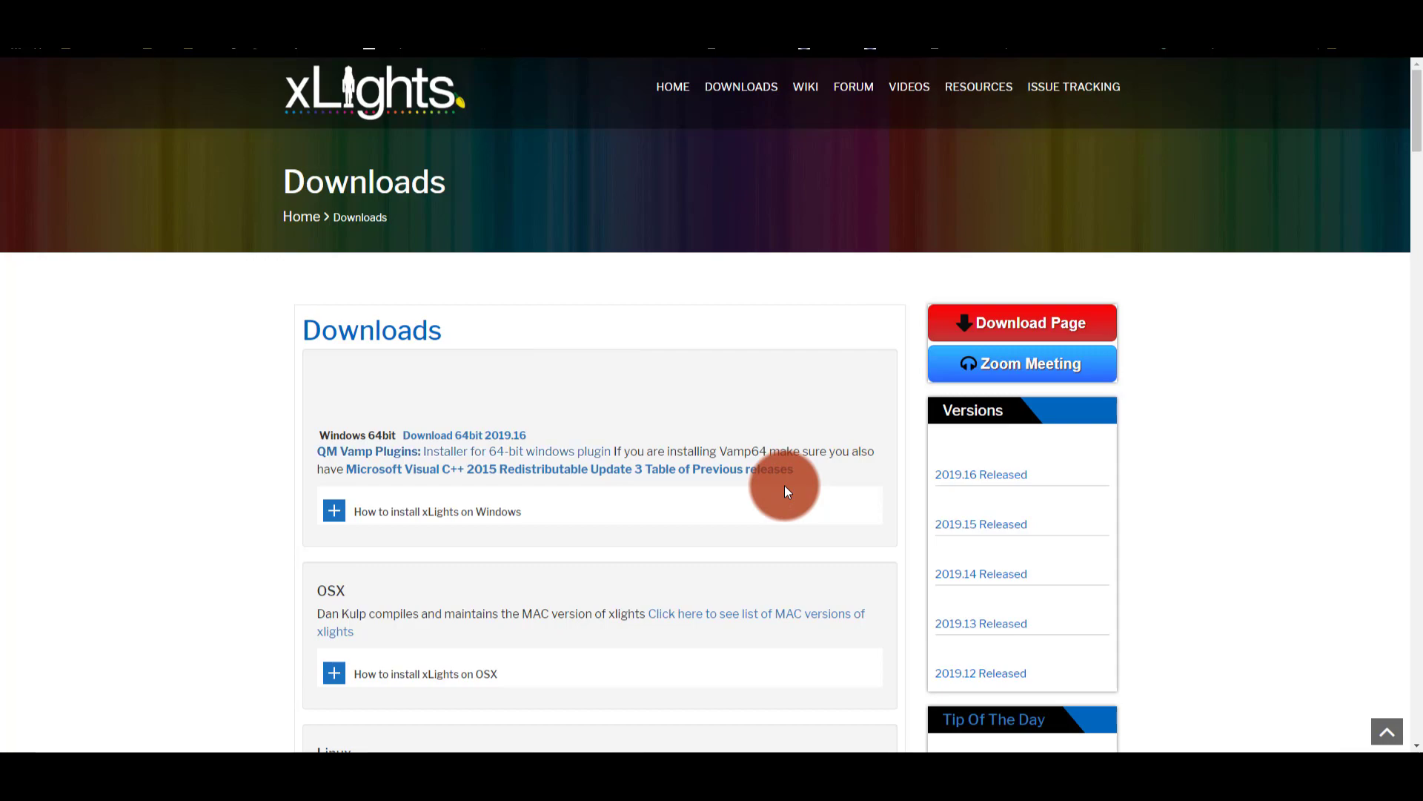
# Launch xLights64 from Windows search
pyautogui.press('super')
pyautogui.write('xlih')
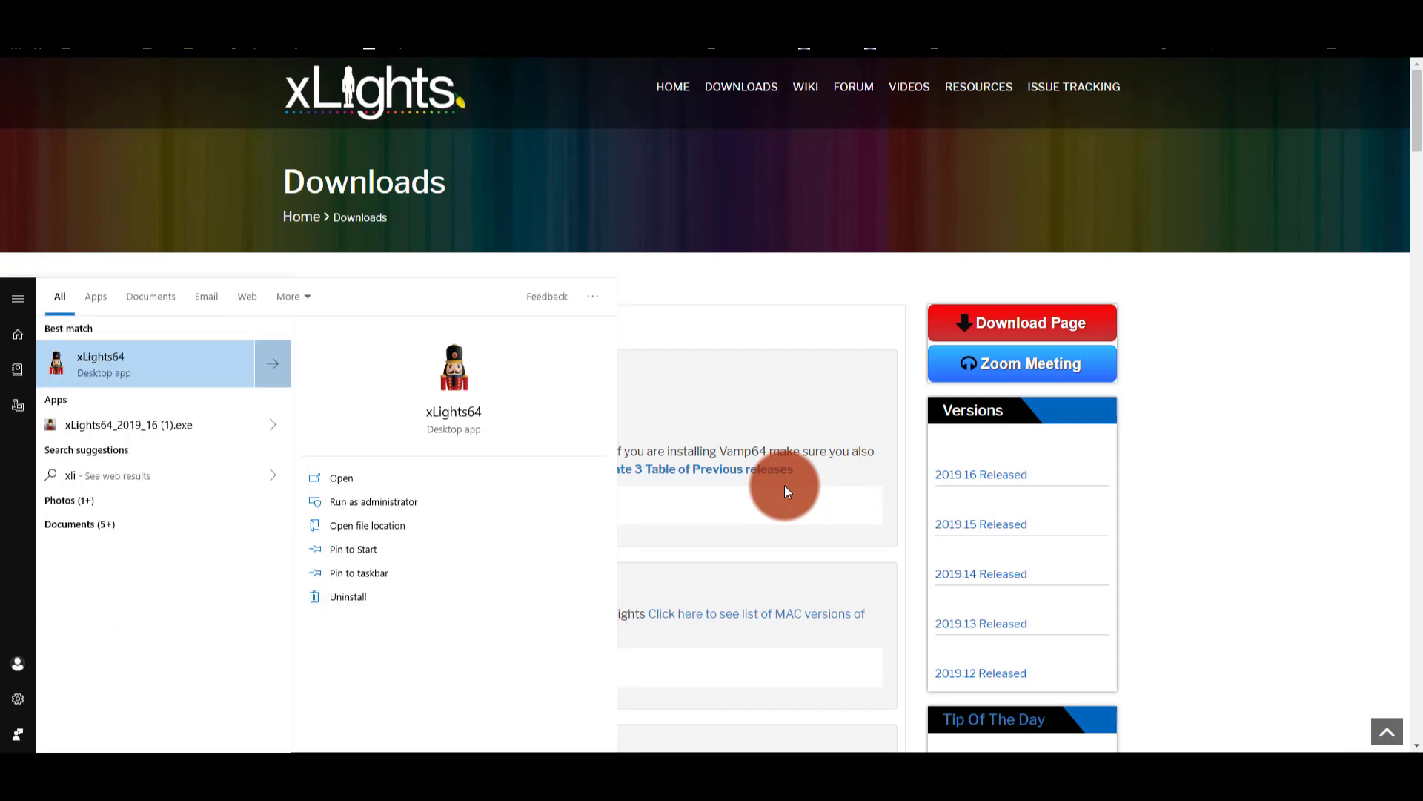
pyautogui.press('Return')
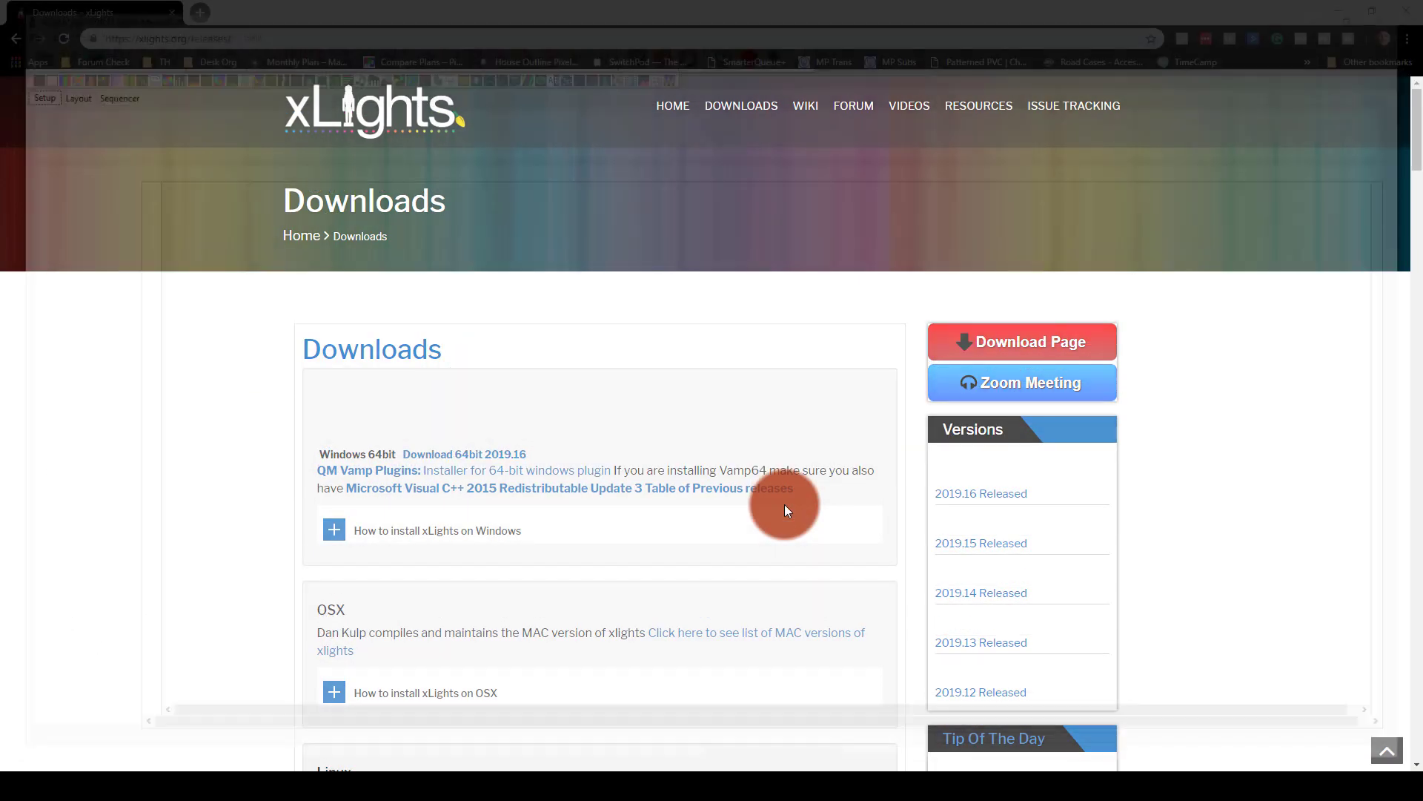